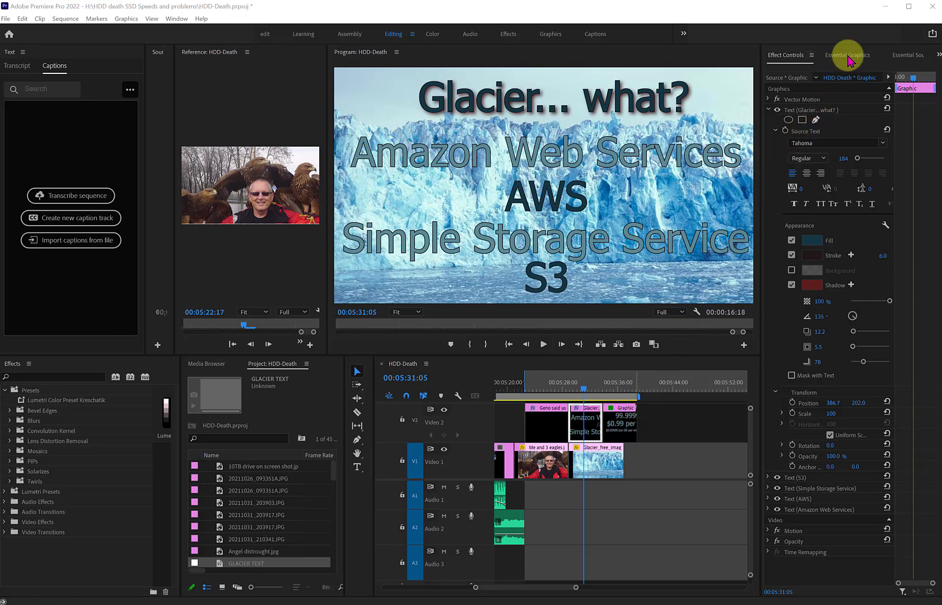
# - Open the Glacier... what? heading's text properties (Tahoma Regular 184, fill, 6.0 stroke, shadow) in Essential Graphics
pyautogui.click(847, 54)
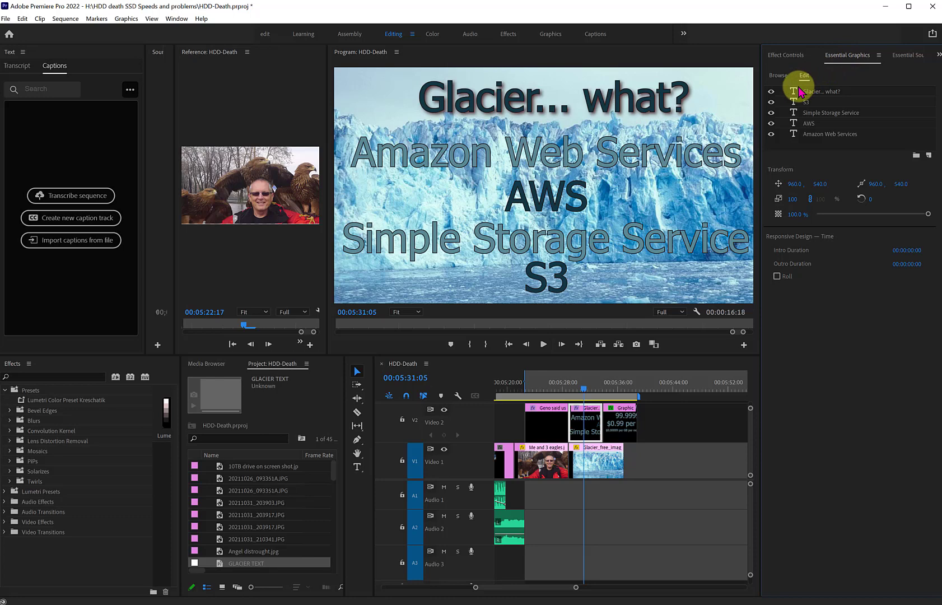
pyautogui.click(800, 93)
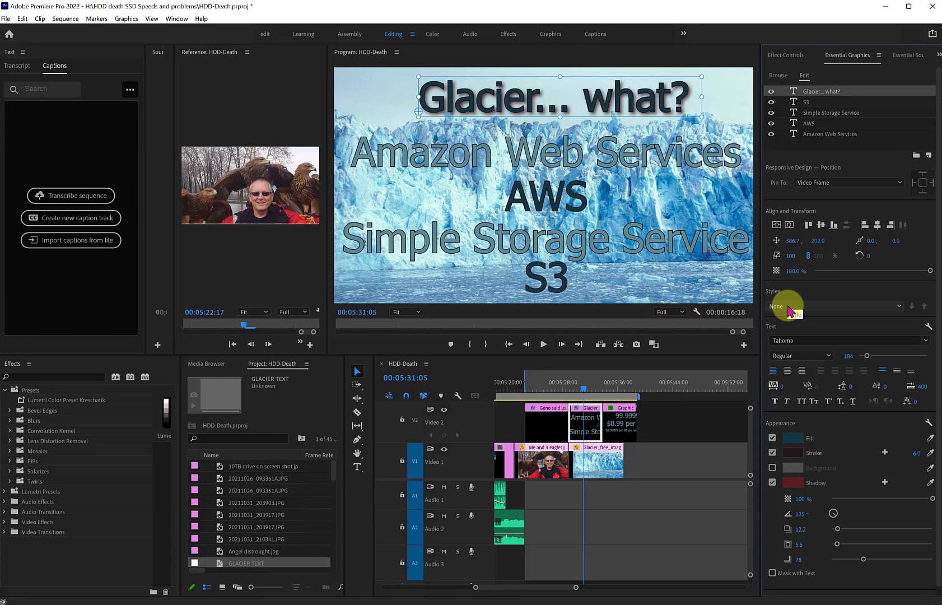
# - Create a style named GLACIER TEXT from the heading via the Styles dropdown, fixing typos in the name
pyautogui.click(898, 306)
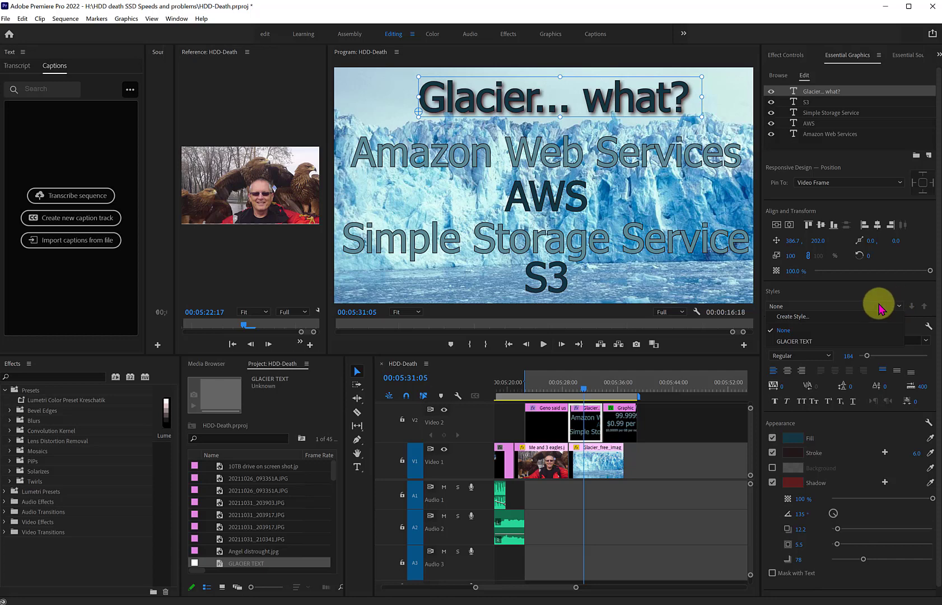
pyautogui.click(792, 317)
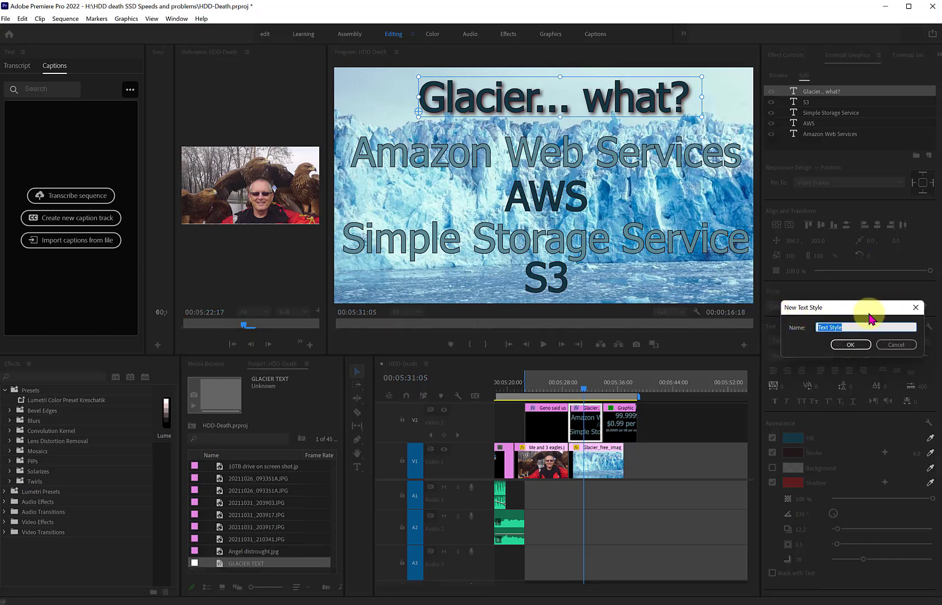
pyautogui.write('glacier text')
pyautogui.press('BackSpace')
pyautogui.press('BackSpace')
pyautogui.press('BackSpace')
pyautogui.press('BackSpace')
pyautogui.press('BackSpace')
pyautogui.press('BackSpace')
pyautogui.press('BackSpace')
pyautogui.press('BackSpace')
pyautogui.press('BackSpace')
pyautogui.press('BackSpace')
pyautogui.press('BackSpace')
pyautogui.press('BackSpace')
pyautogui.write('GLACIE')
pyautogui.write('R N')
pyautogui.press('BackSpace')
pyautogui.write('TEXT')
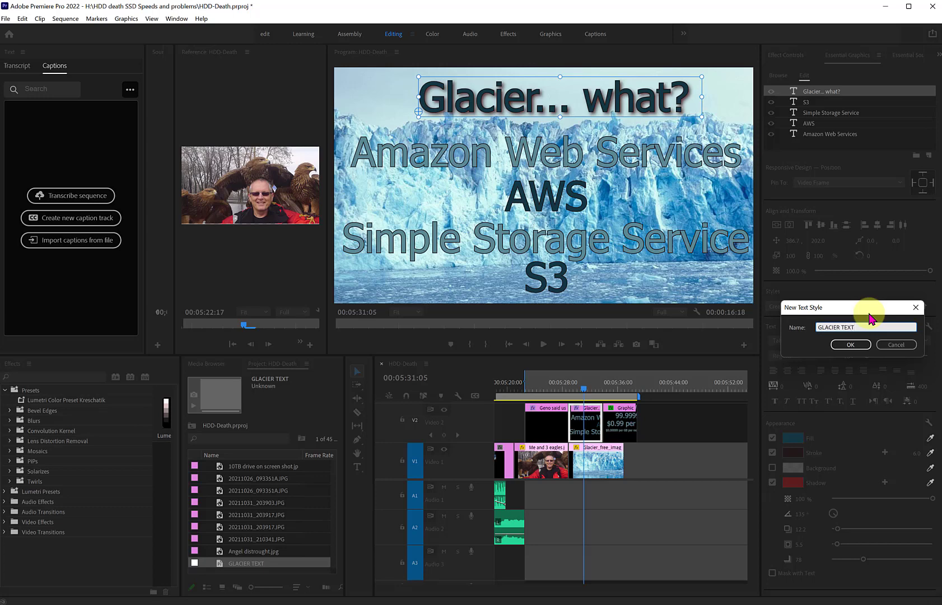
pyautogui.click(851, 344)
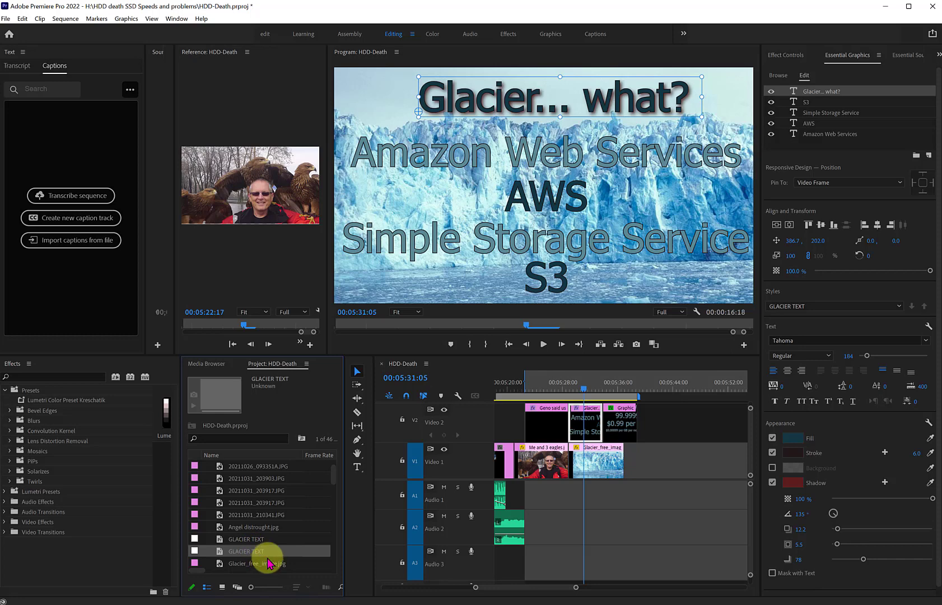
# - Drag the GLACIER TEXT project item onto the selected Amazon Web Services line
pyautogui.click(546, 157)
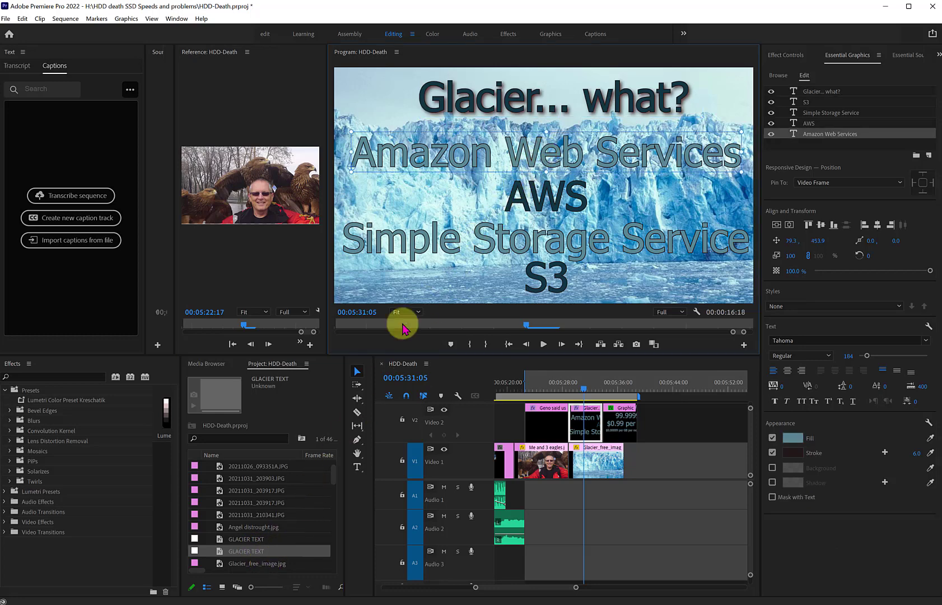
pyautogui.moveTo(219, 550); pyautogui.dragTo(815, 137)
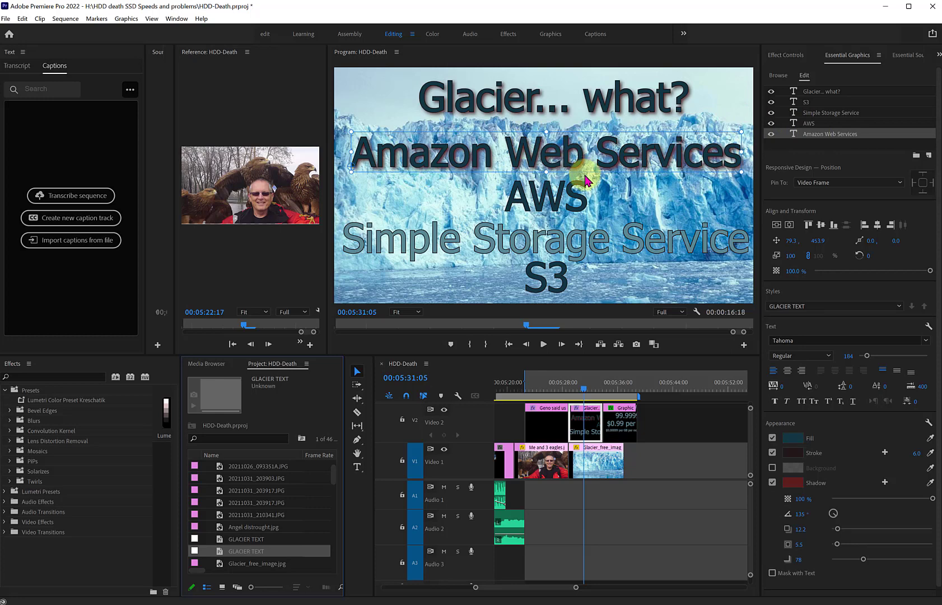
# - Marquee-select the AWS, Simple Storage Service and S3 lines and drop GLACIER TEXT onto them
pyautogui.click(583, 289)
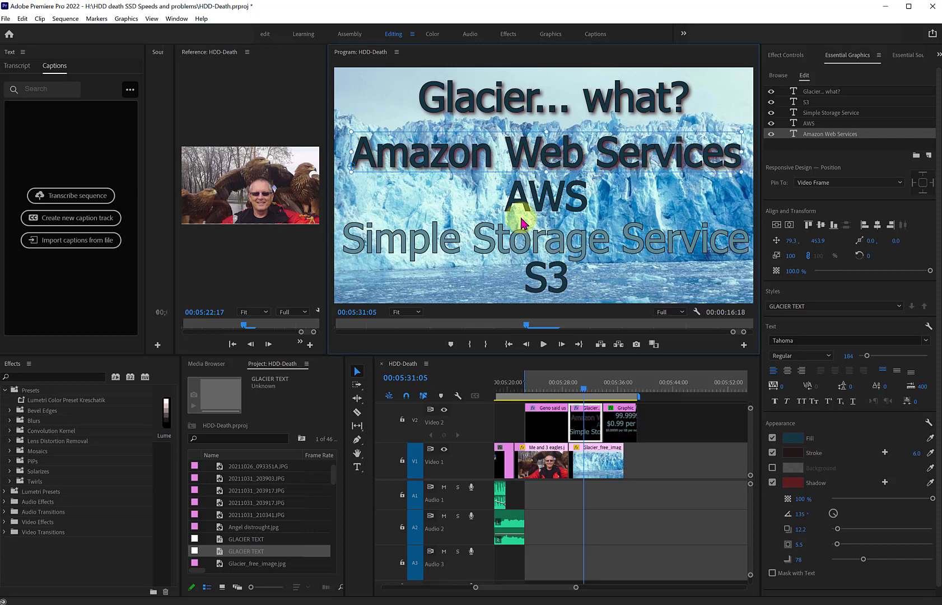
pyautogui.moveTo(500, 192); pyautogui.dragTo(599, 297)
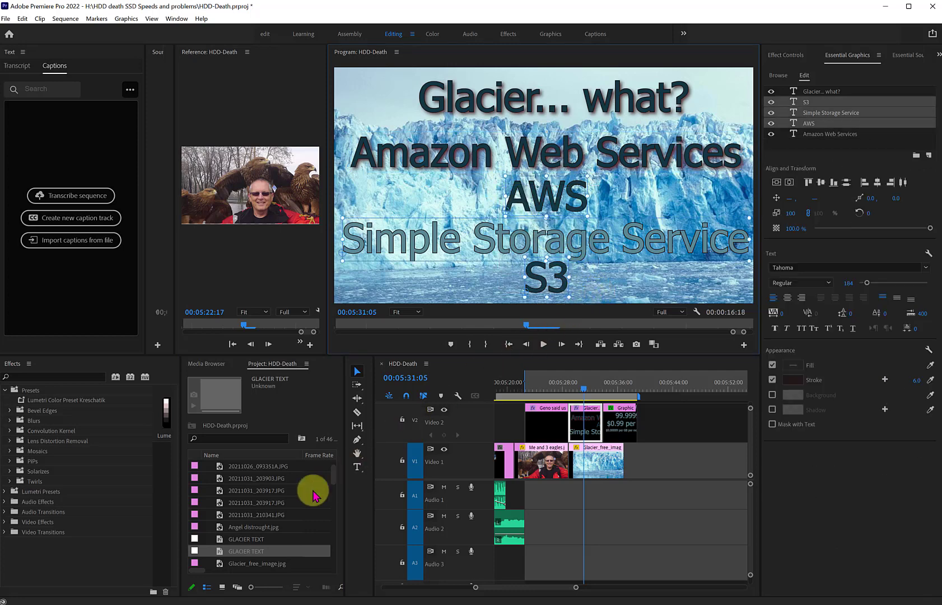
pyautogui.moveTo(232, 552); pyautogui.dragTo(821, 116)
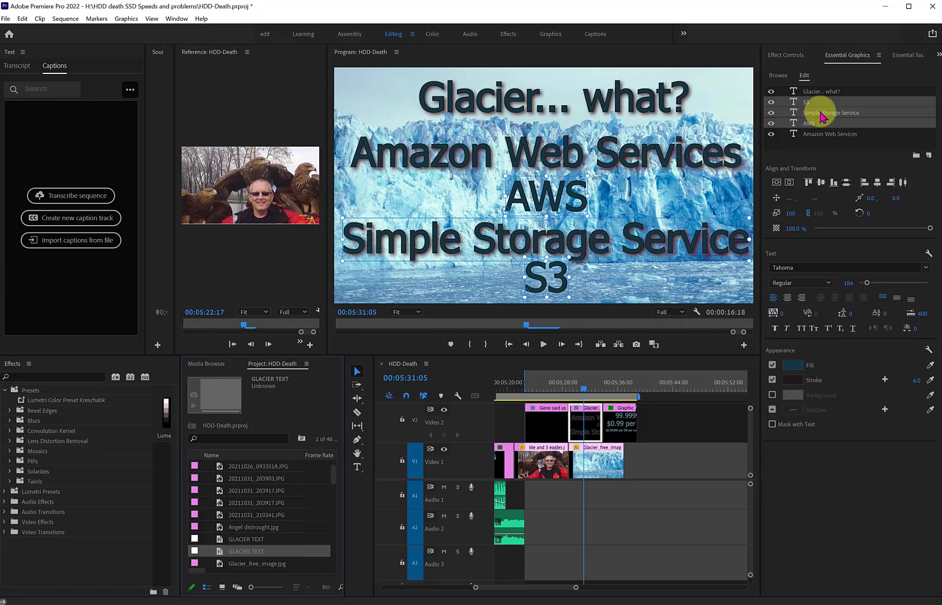
pyautogui.click(542, 284)
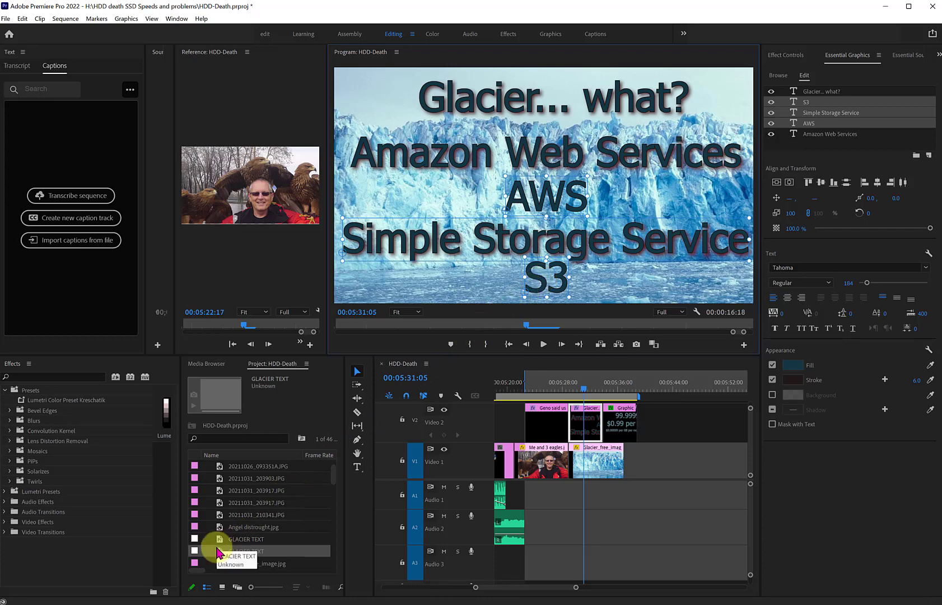
pyautogui.moveTo(221, 553); pyautogui.dragTo(811, 122)
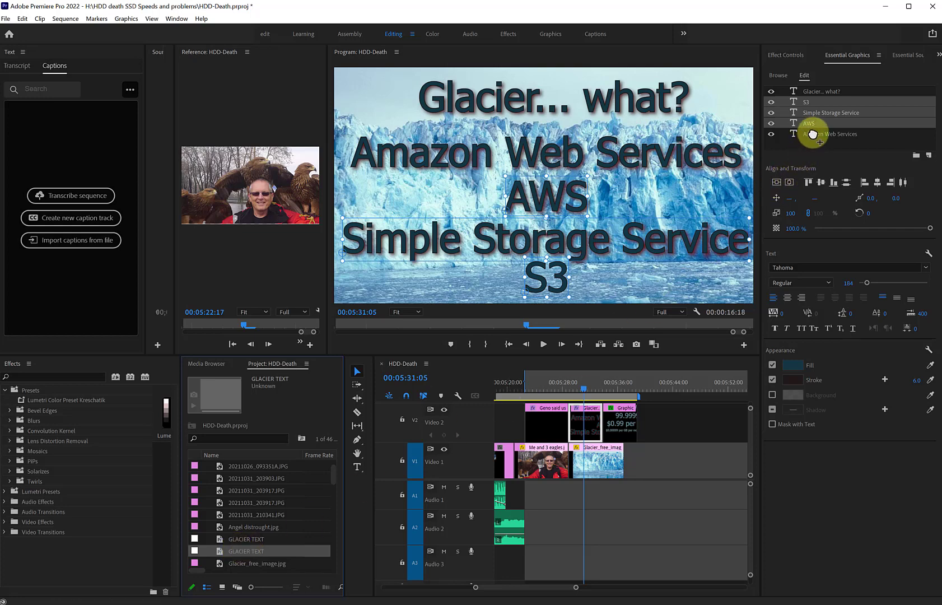
pyautogui.moveTo(813, 138); pyautogui.dragTo(809, 101)
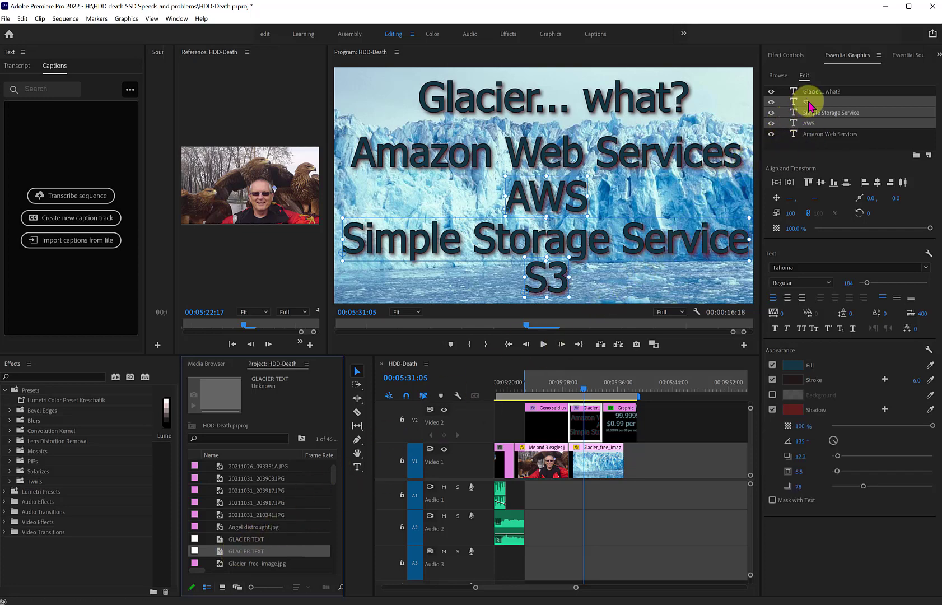
pyautogui.click(619, 282)
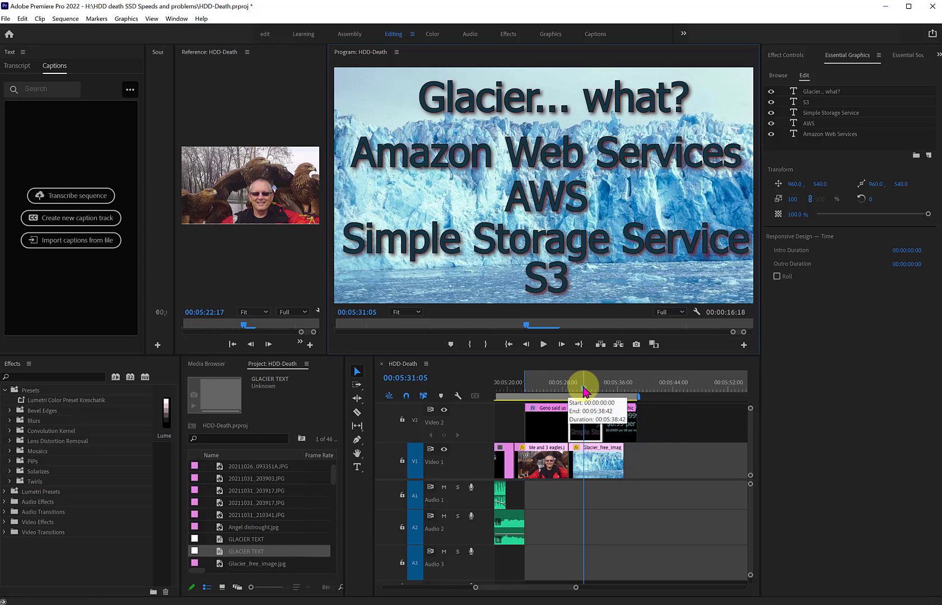
pyautogui.moveTo(583, 388); pyautogui.dragTo(610, 386)
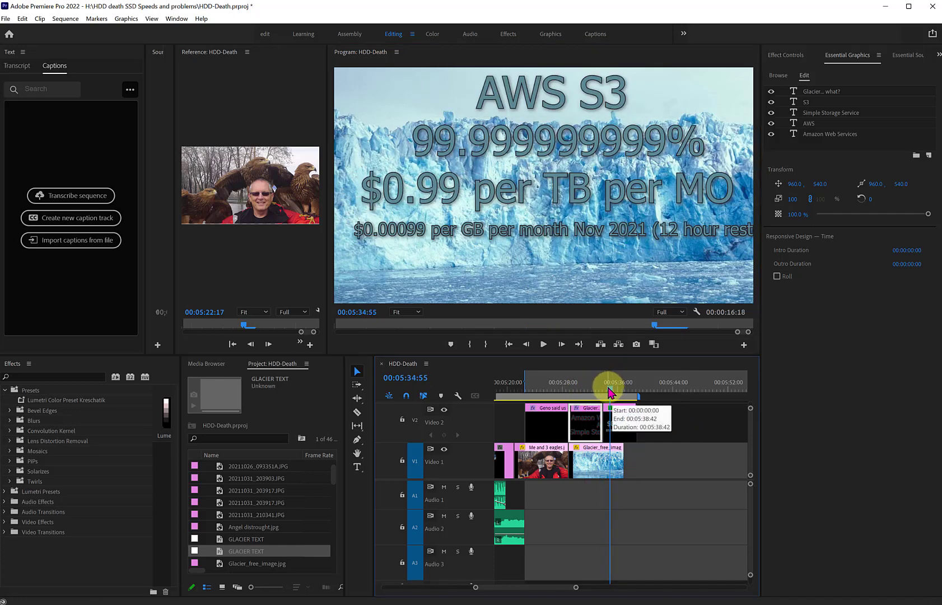
pyautogui.moveTo(610, 391); pyautogui.dragTo(596, 388)
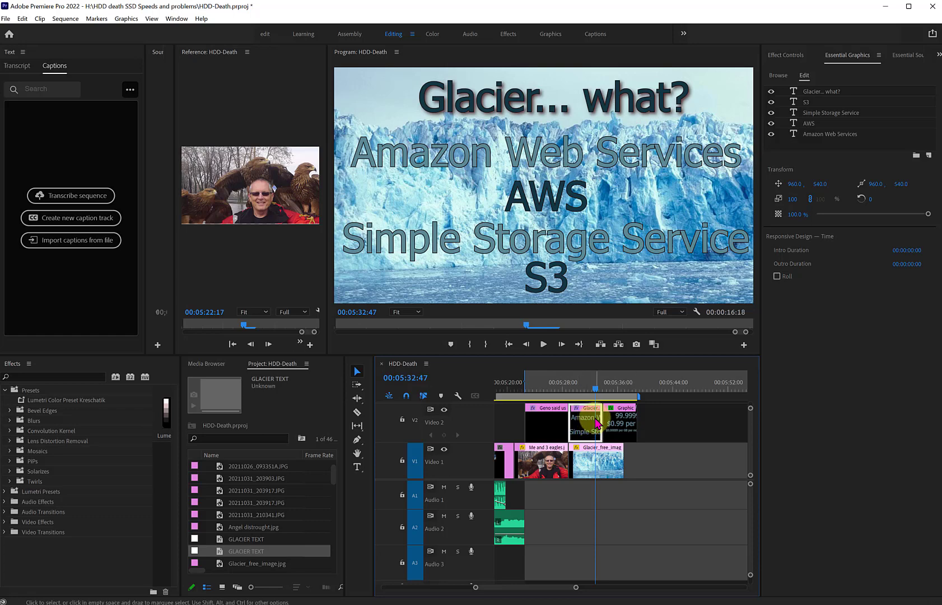
# - Drop the GLACIER TEXT style onto the AWS S3 pricing graphic clip on V2
pyautogui.moveTo(578, 395); pyautogui.dragTo(629, 428)
pyautogui.moveTo(576, 402); pyautogui.dragTo(643, 436)
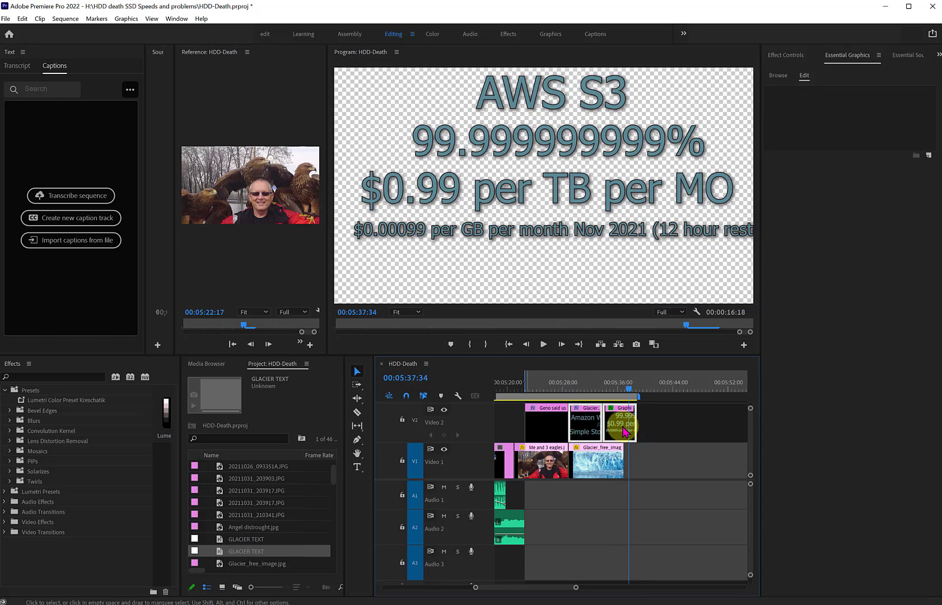
pyautogui.moveTo(220, 556); pyautogui.dragTo(603, 420)
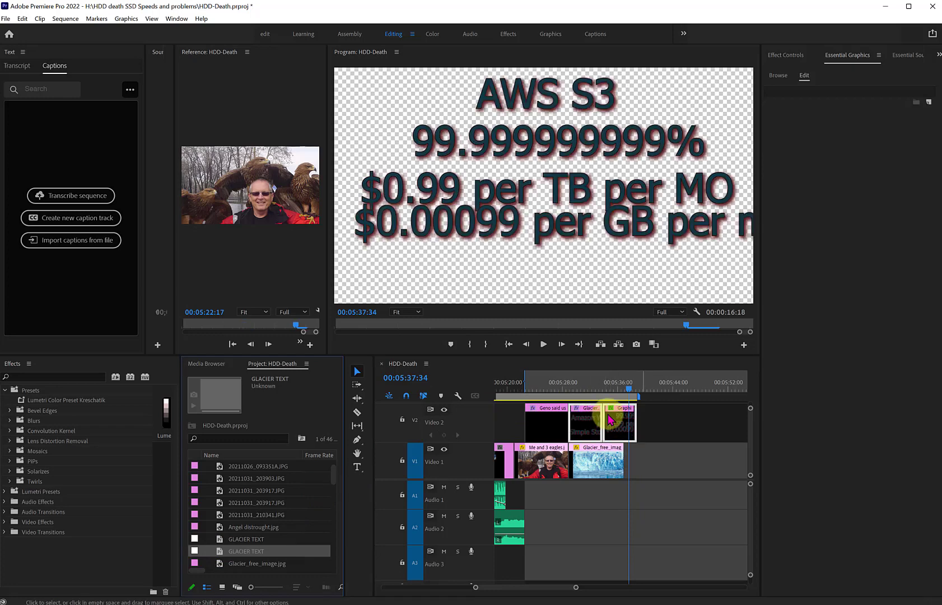
# - Hide the V1 glacier video to check the text alone, then show it again
pyautogui.moveTo(620, 386)
pyautogui.mouseDown()
pyautogui.moveTo(585, 390)
pyautogui.moveTo(611, 387)
pyautogui.mouseUp()
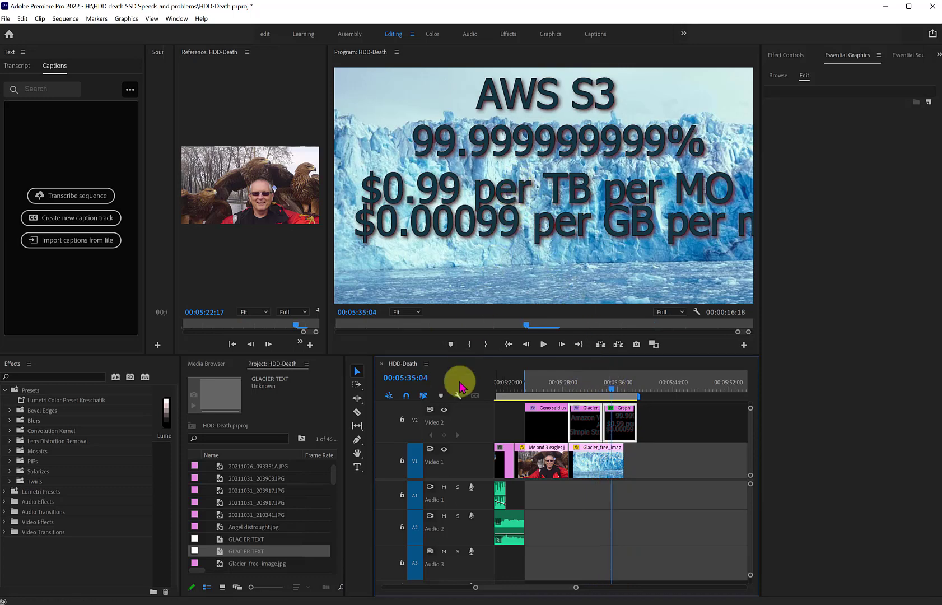
pyautogui.click(444, 449)
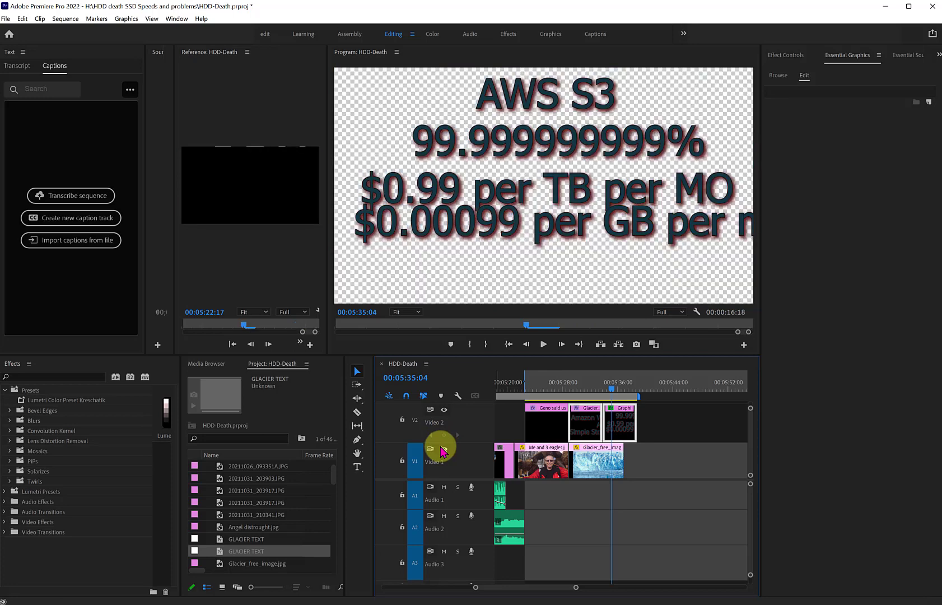
pyautogui.click(598, 460)
pyautogui.click(615, 389)
pyautogui.moveTo(614, 390); pyautogui.dragTo(593, 390)
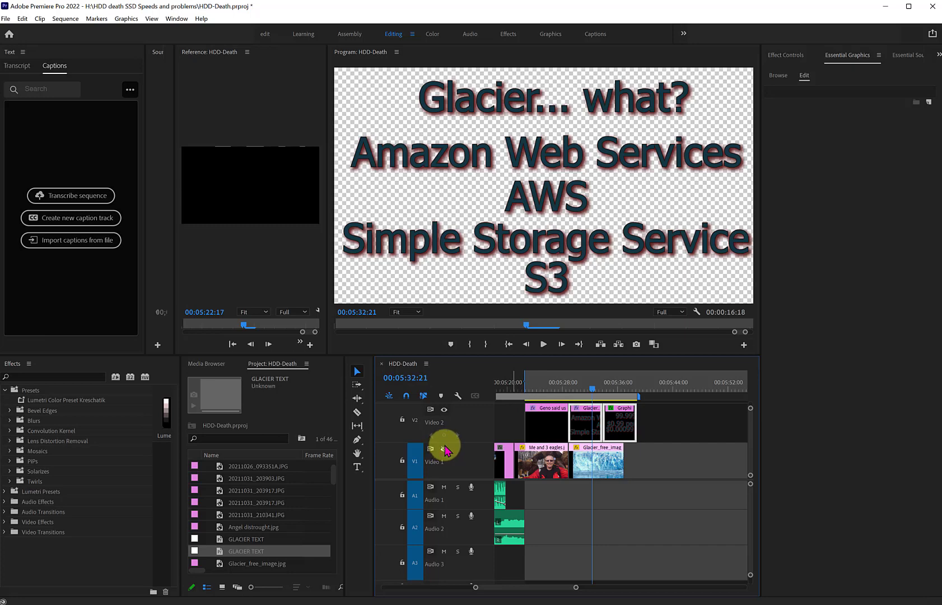
pyautogui.click(444, 449)
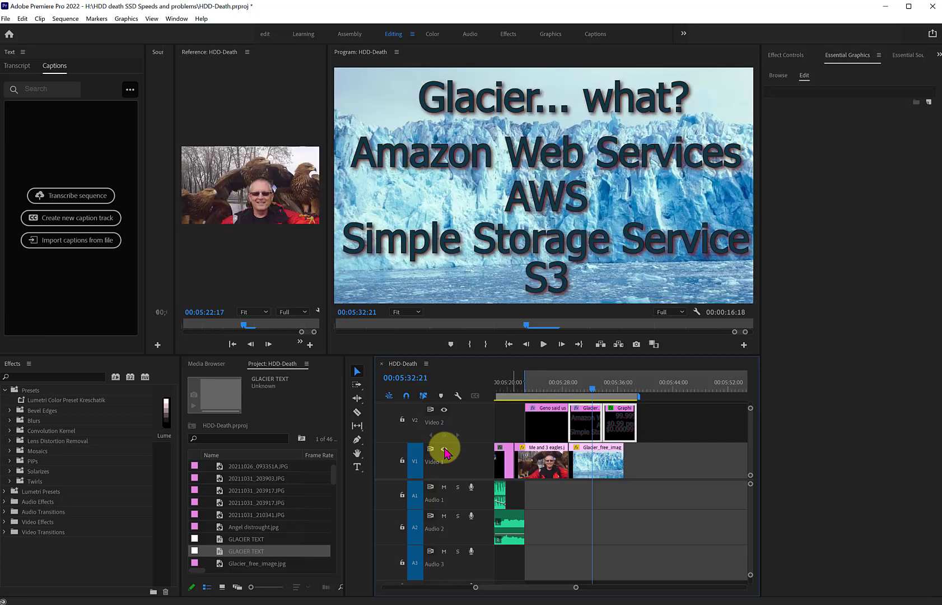
# - On the pricing graphic, drag the $0.00099 per GB line lower and to the left
pyautogui.moveTo(593, 392); pyautogui.dragTo(615, 395)
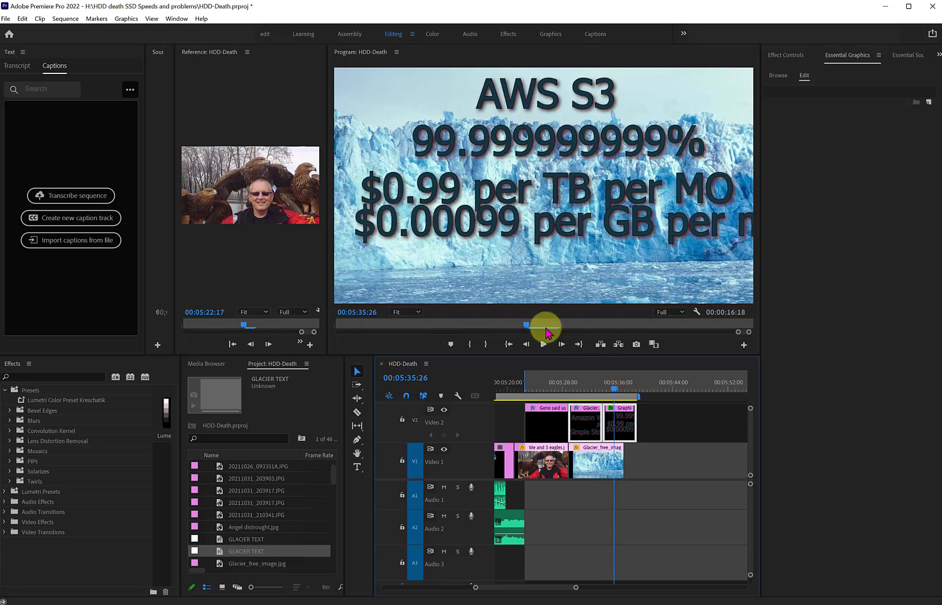
pyautogui.click(469, 224)
pyautogui.moveTo(469, 224); pyautogui.dragTo(543, 226)
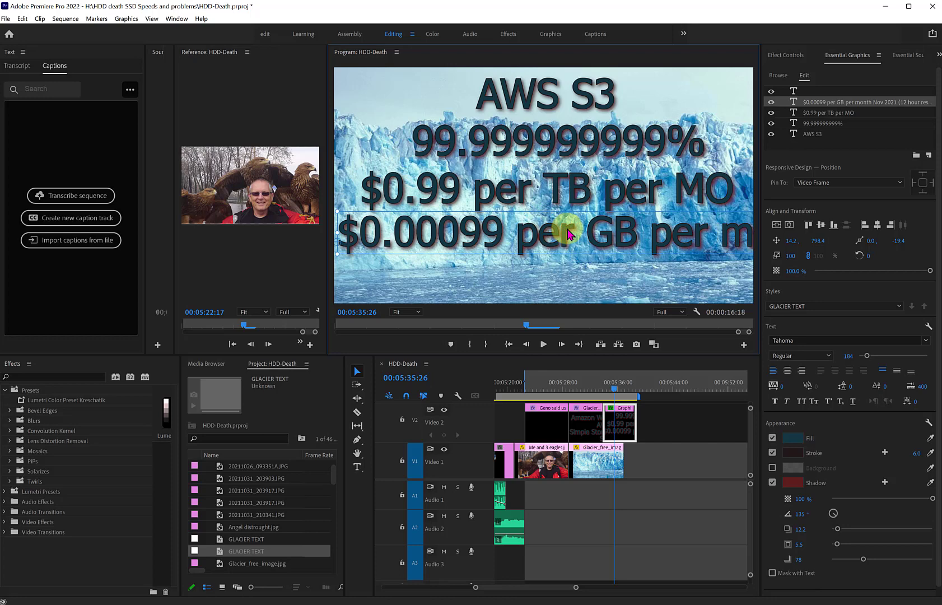
# - Scrub between the Glacier... what? title and the AWS S3 pricing graphic to compare the styled lines
pyautogui.moveTo(609, 385); pyautogui.dragTo(582, 392)
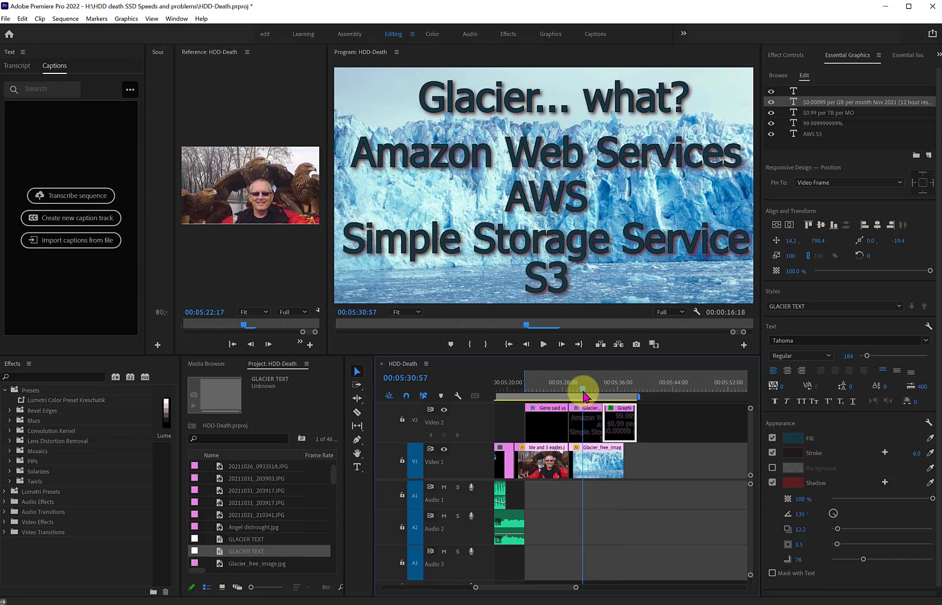
pyautogui.moveTo(583, 390); pyautogui.dragTo(620, 390)
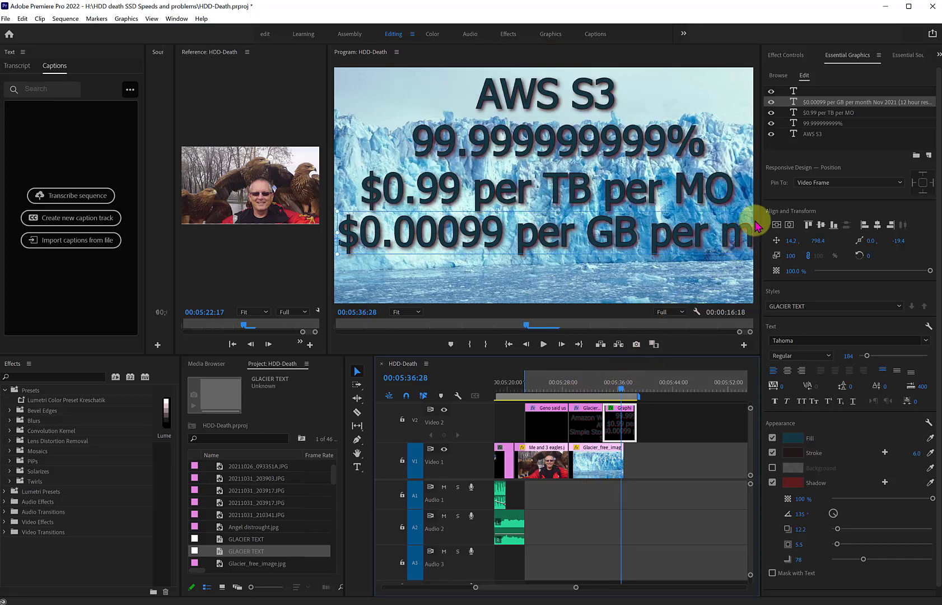
pyautogui.click(571, 239)
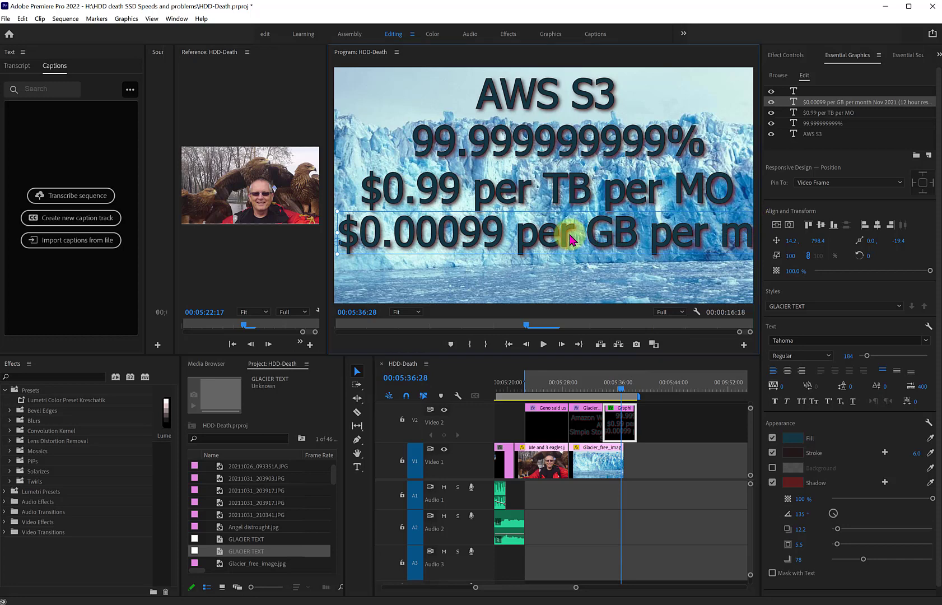